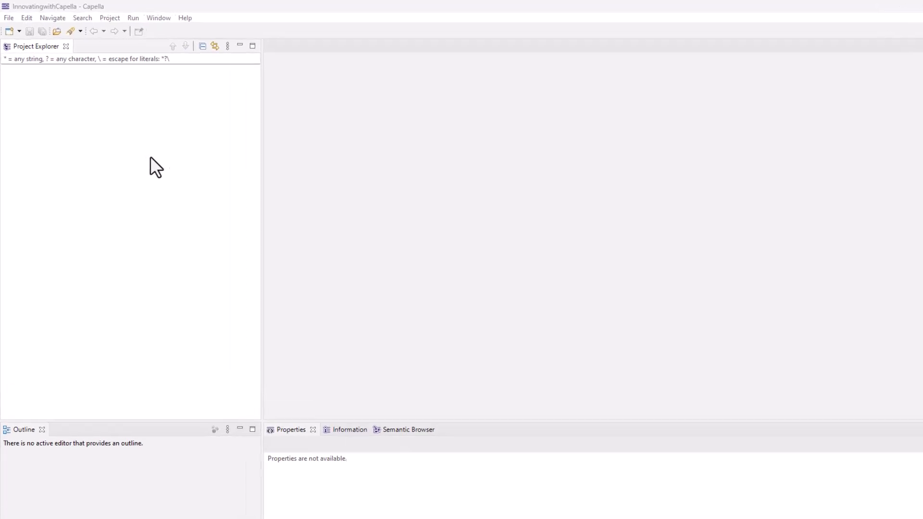
# From Project Explorer, start a Git Projects from Git import that clones from a URI.
pyautogui.rightClick(105, 122)
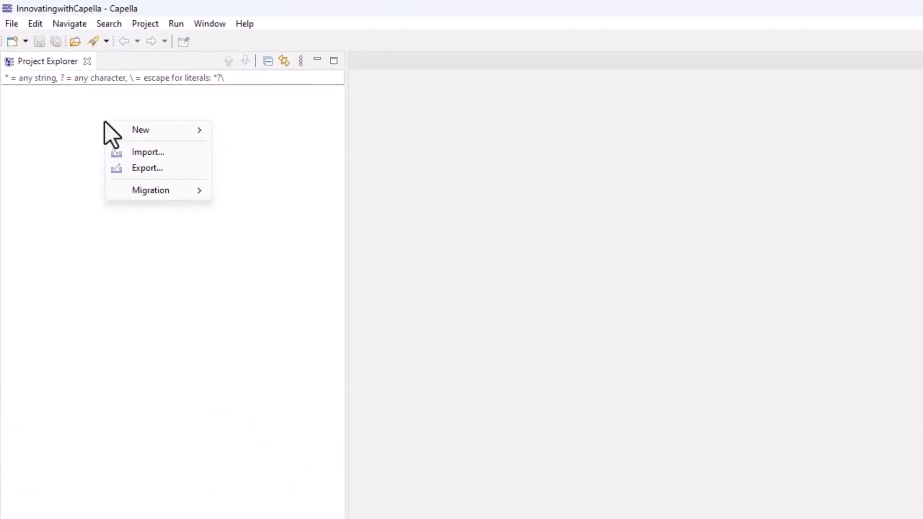
pyautogui.click(132, 153)
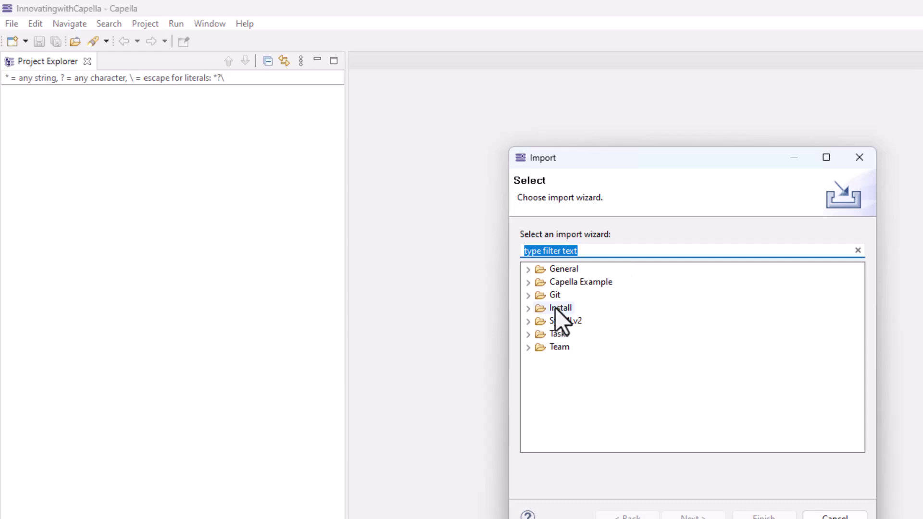
pyautogui.click(524, 298)
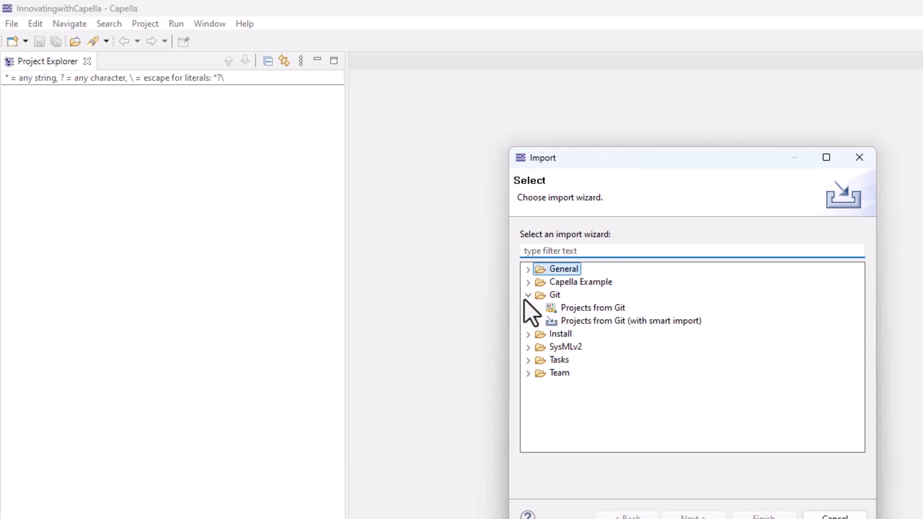
pyautogui.click(584, 310)
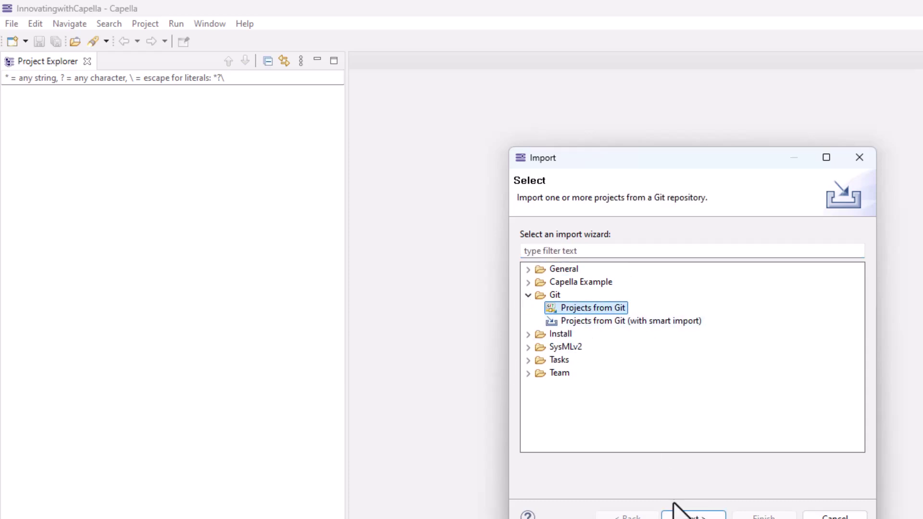
pyautogui.click(688, 516)
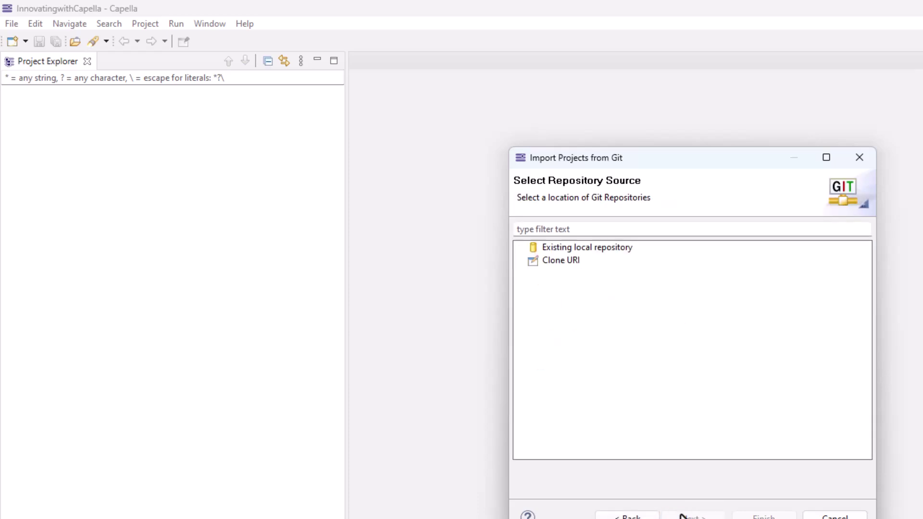
pyautogui.click(559, 264)
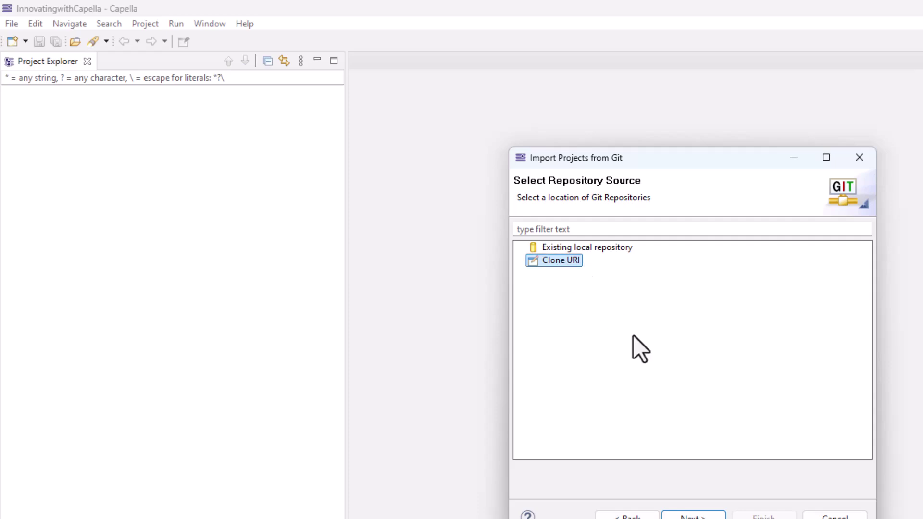
pyautogui.click(690, 516)
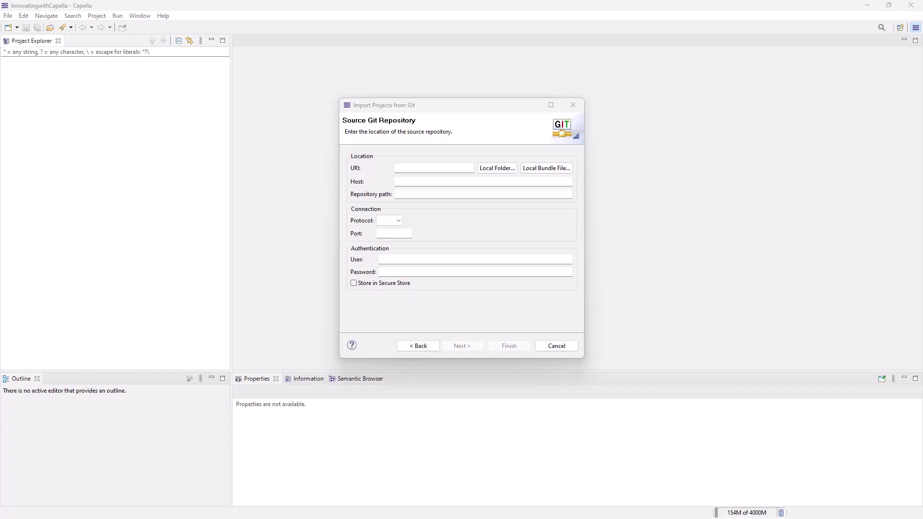
# Maximize the browser and confirm in Settings that the default branch stays master.
pyautogui.hotkey('alt', 'Tab')
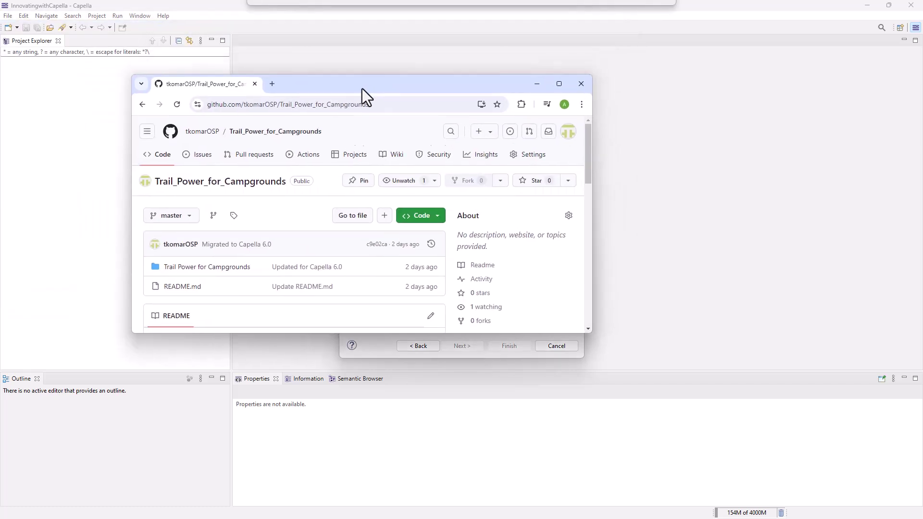
pyautogui.moveTo(362, 88); pyautogui.dragTo(348, 64)
pyautogui.click(547, 62)
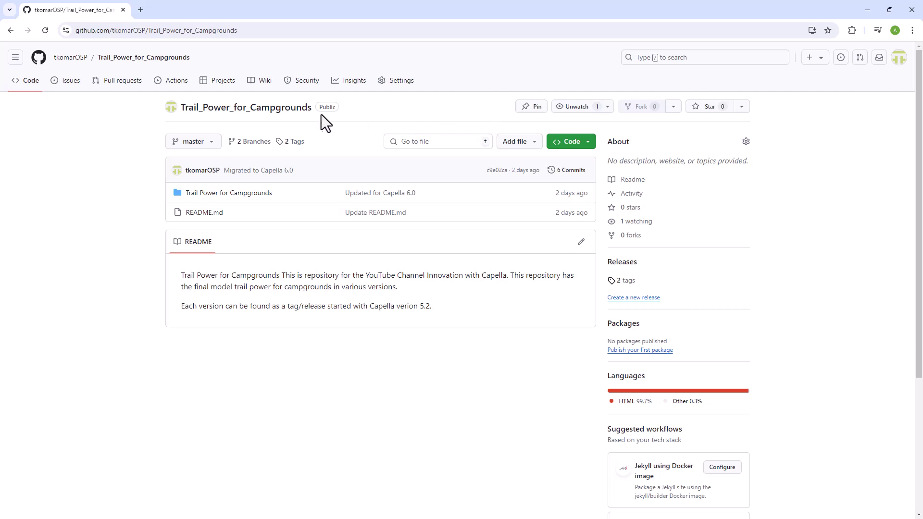
pyautogui.click(397, 91)
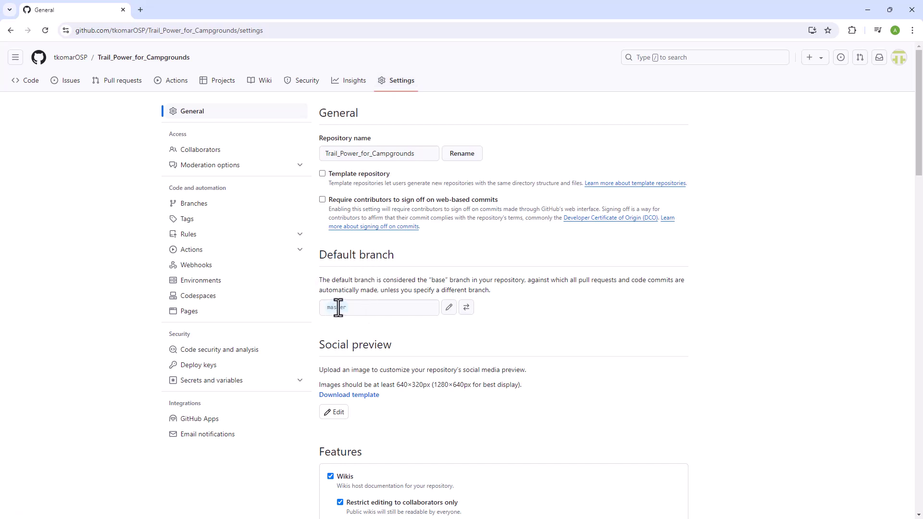
pyautogui.click(466, 312)
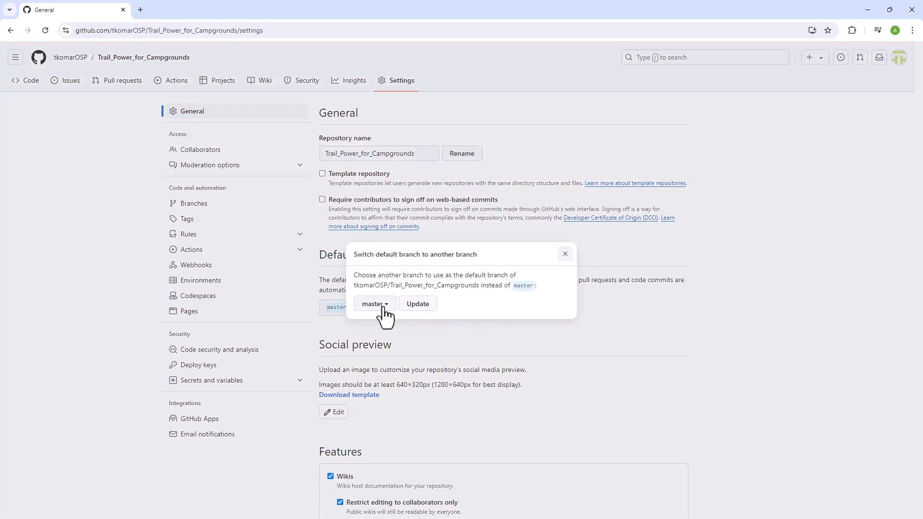
pyautogui.click(566, 254)
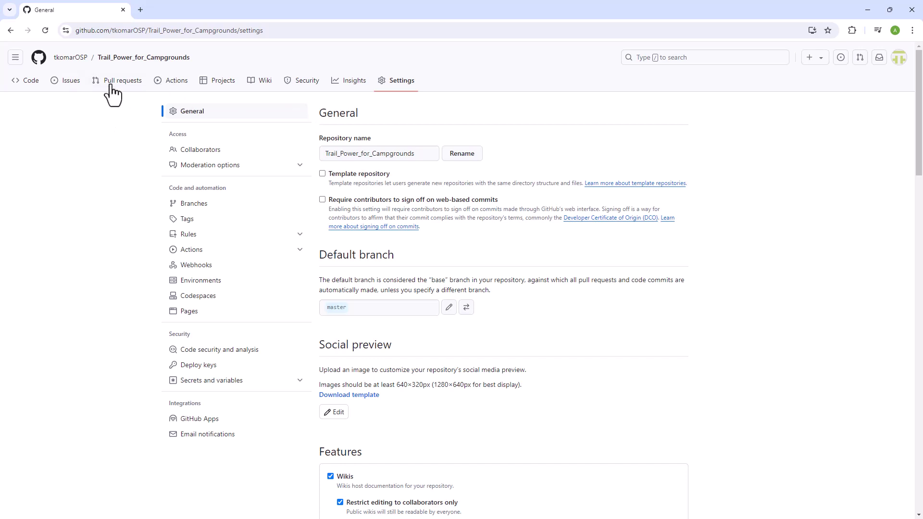
# Copy the Trail_Power_for_Campgrounds repository URL from its main page, then move the browser aside.
pyautogui.click(118, 60)
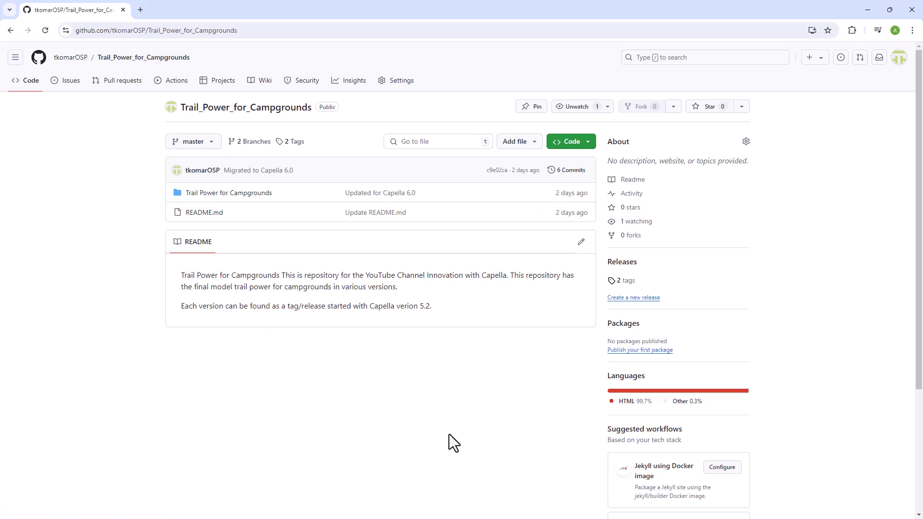
pyautogui.click(260, 33)
pyautogui.hotkey('ctrl', 'c')
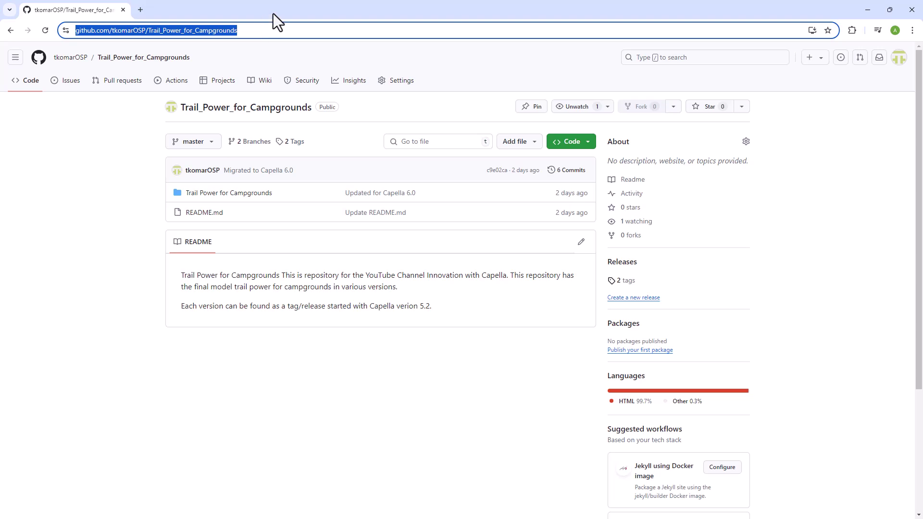
pyautogui.moveTo(273, 14); pyautogui.dragTo(19, 356)
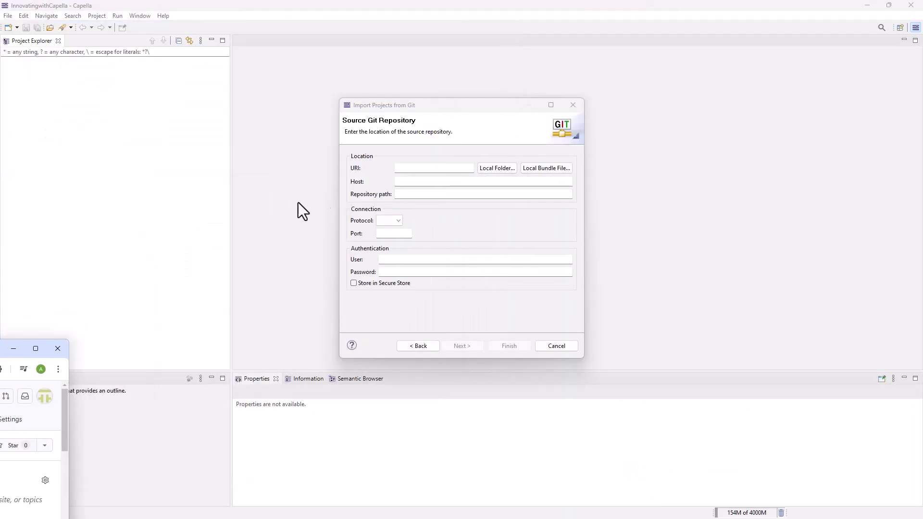
# Paste the GitHub URL as the clone URI and proceed to select branches main and master.
pyautogui.click(395, 168)
pyautogui.hotkey('ctrl', 'v')
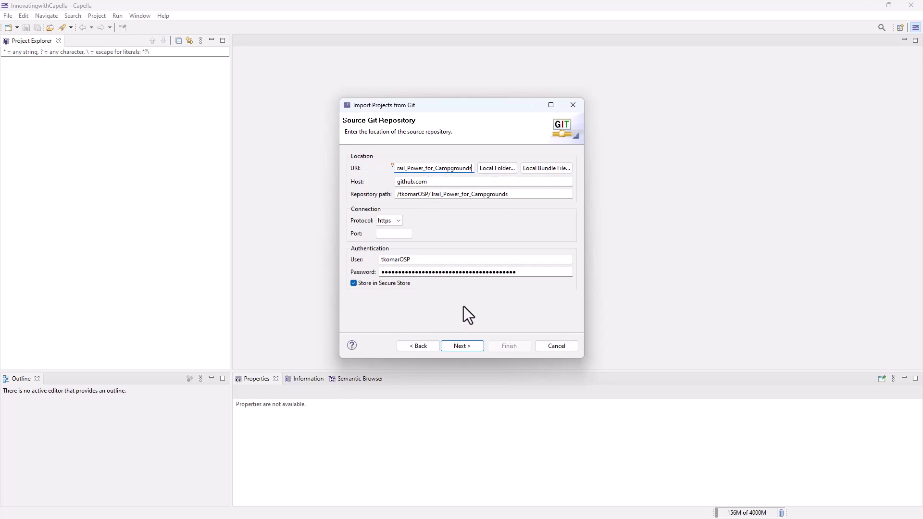
pyautogui.click(463, 346)
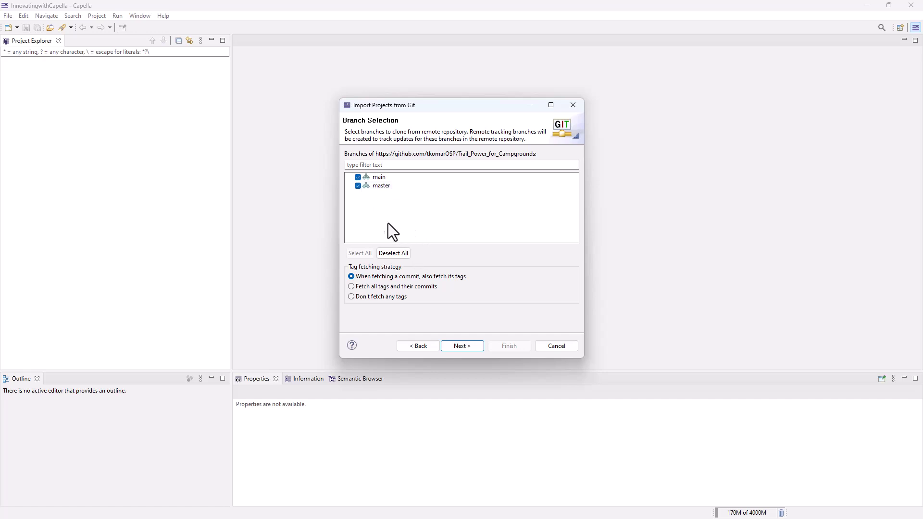
# Clone the repository into the new local folder Trail_Power_for_Campgrounds_C_6_1.
pyautogui.click(461, 346)
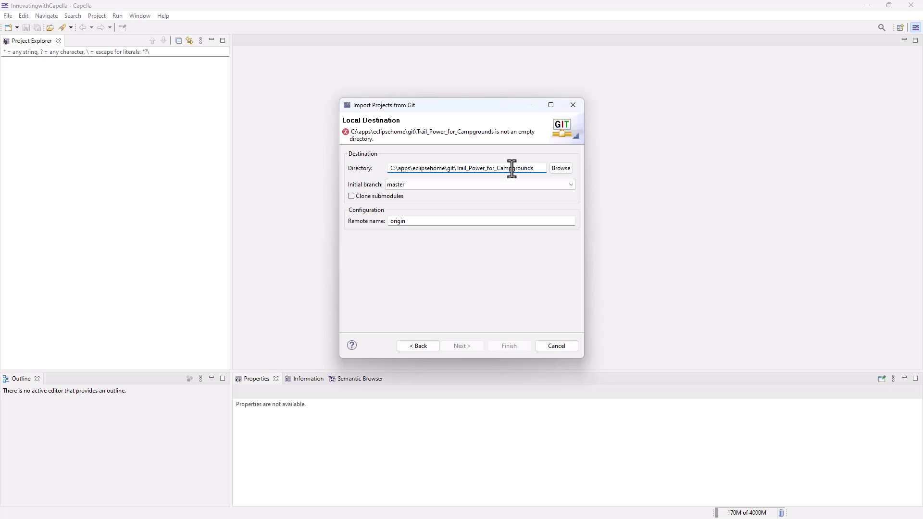
pyautogui.click(537, 171)
pyautogui.write('_')
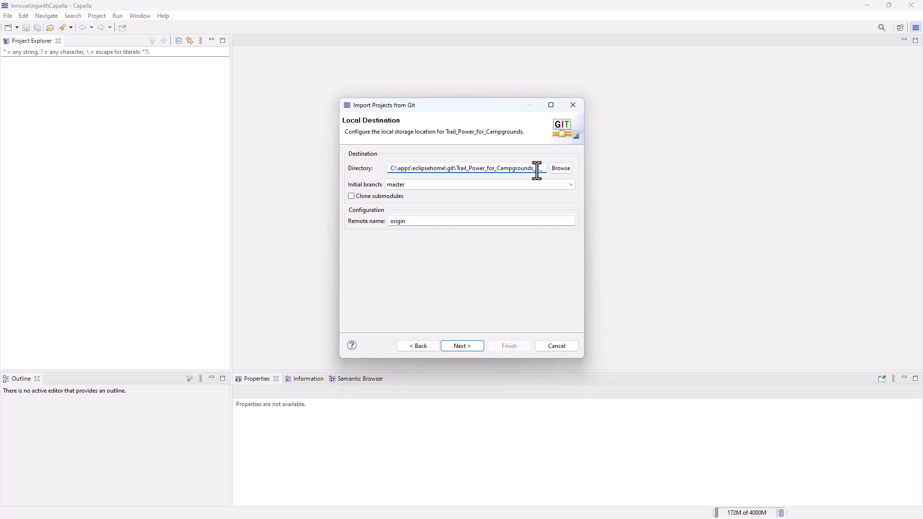
pyautogui.write('C_1')
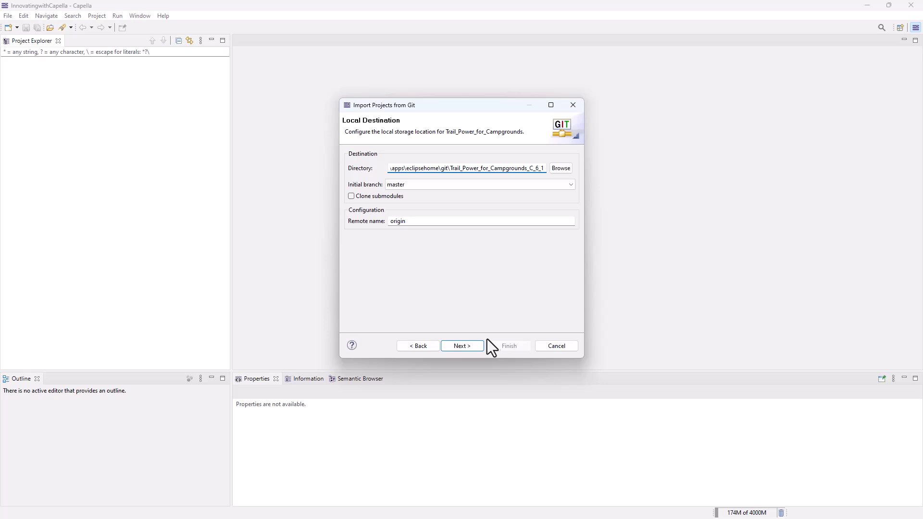
pyautogui.click(460, 347)
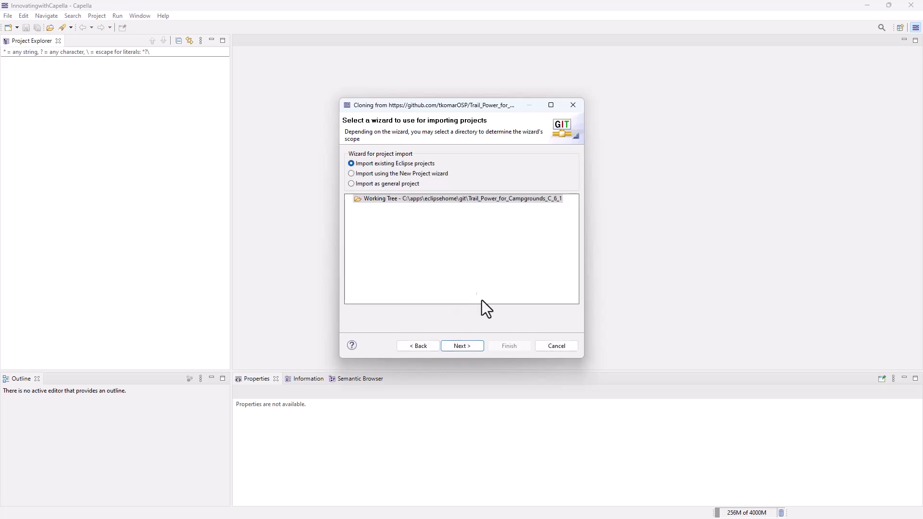
# Import the cloned Trail Power for Campgrounds project as an existing Eclipse project.
pyautogui.click(463, 347)
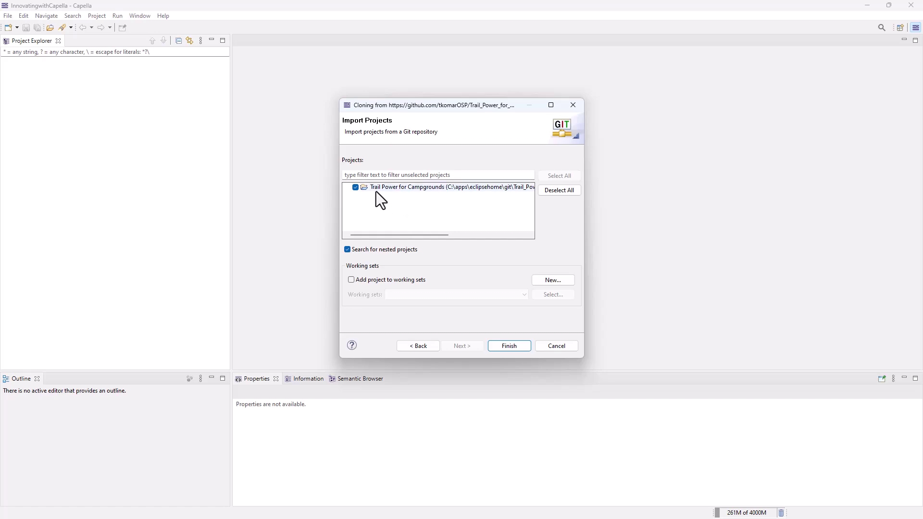
pyautogui.click(509, 347)
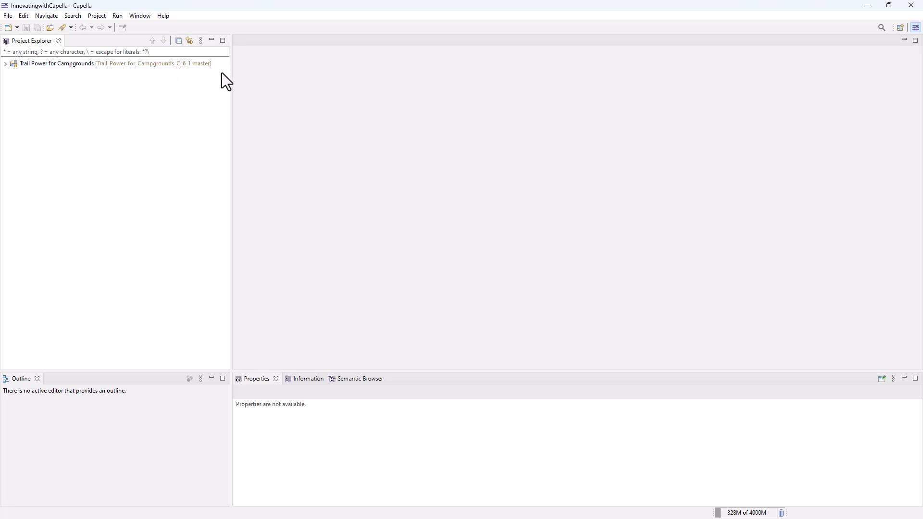
# Try opening the Trail Power.aird session and dismiss the wrong model version error.
pyautogui.moveTo(231, 85); pyautogui.dragTo(243, 85)
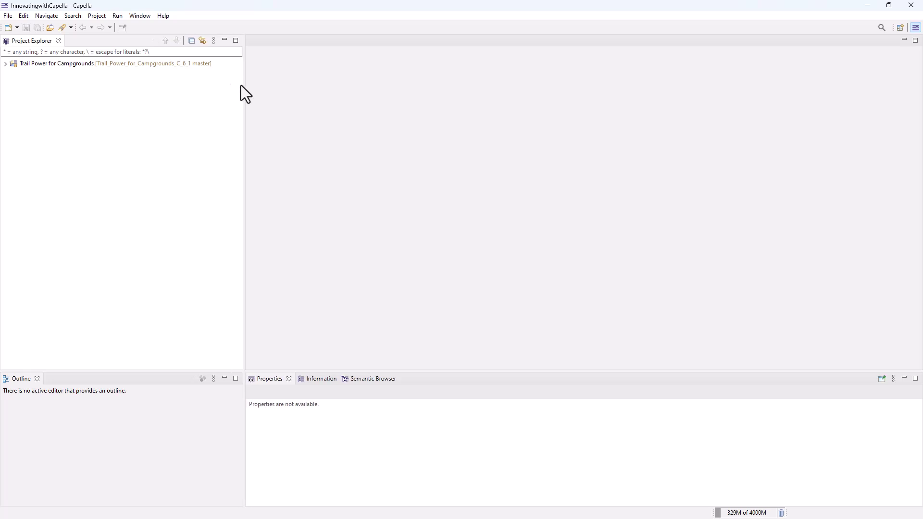
pyautogui.click(5, 64)
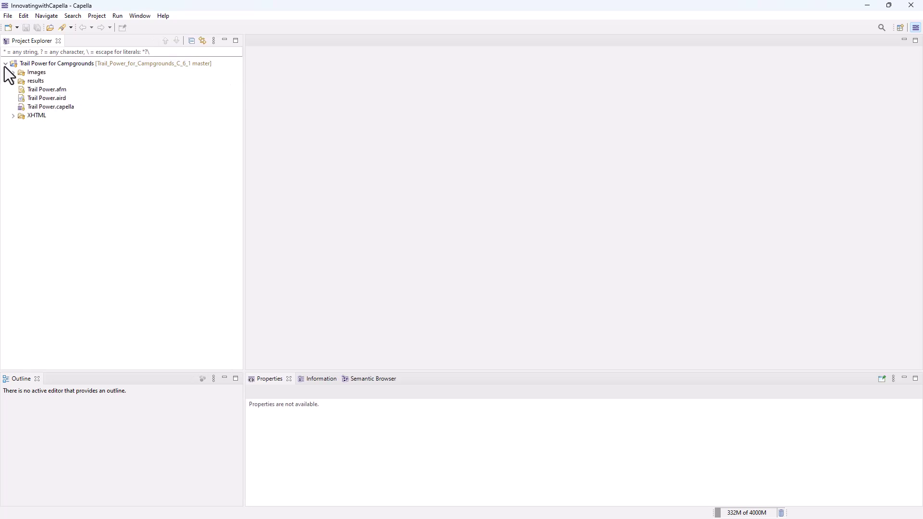
pyautogui.rightClick(46, 98)
pyautogui.click(78, 123)
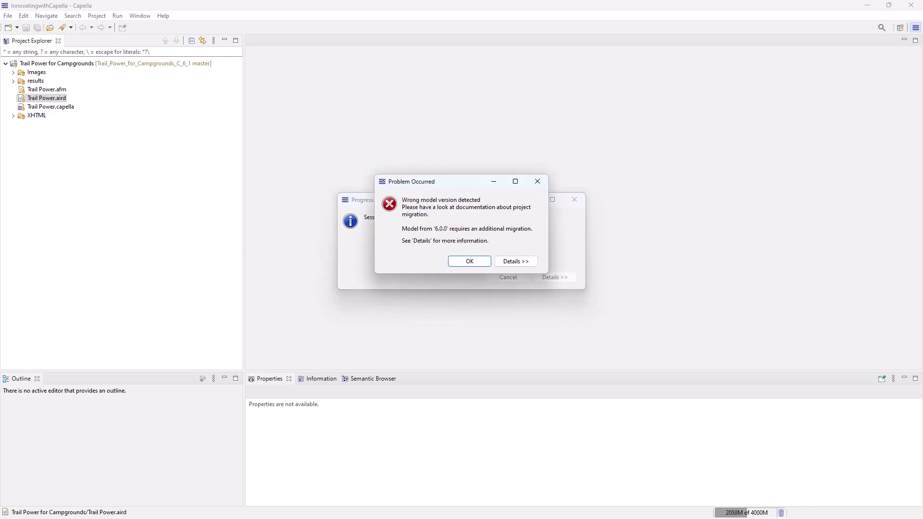
pyautogui.click(484, 261)
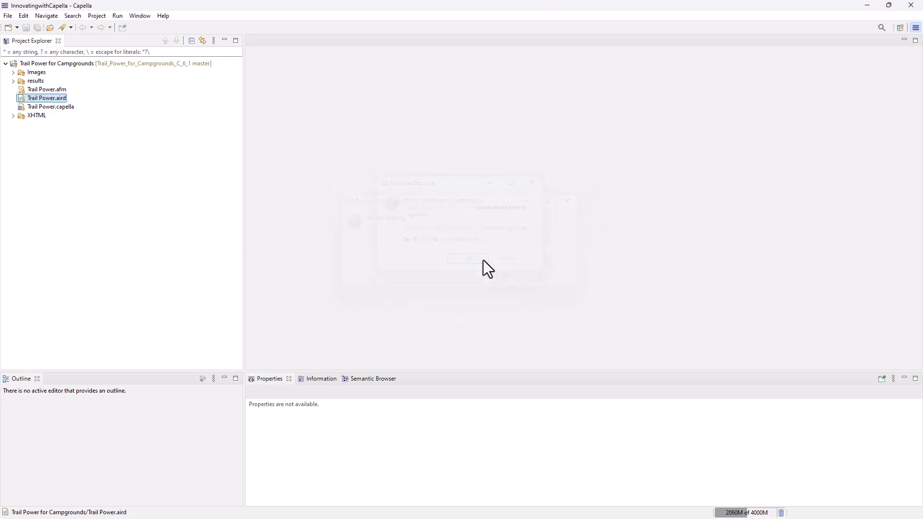
# Migrate the Trail Power for Campgrounds project toward the current version with Backup models kept on.
pyautogui.rightClick(41, 97)
pyautogui.click(41, 66)
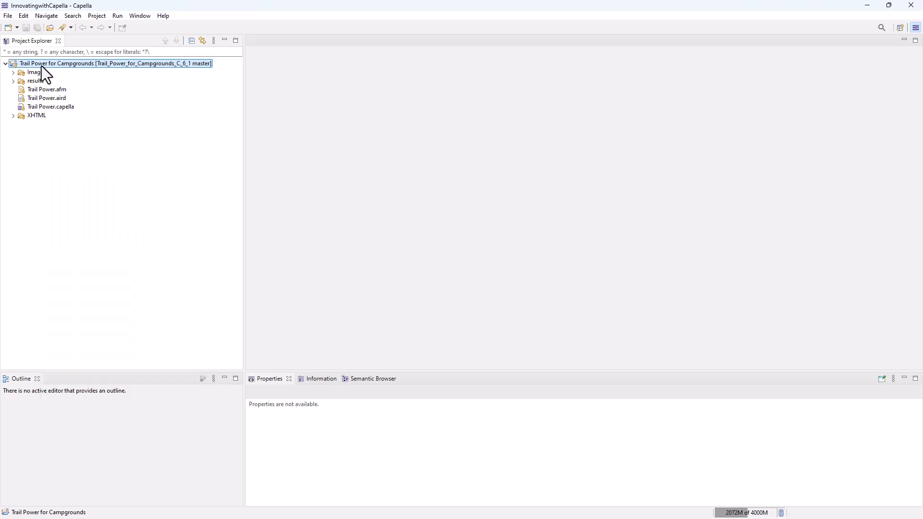
pyautogui.rightClick(42, 65)
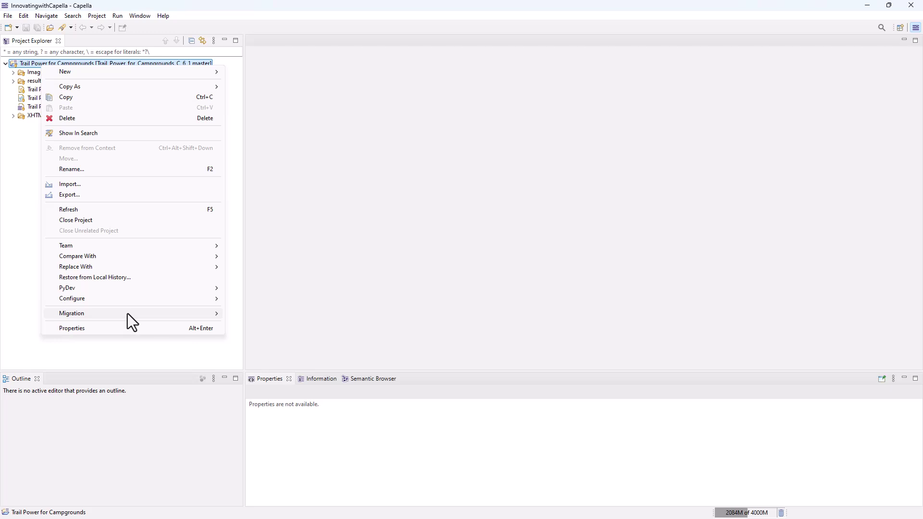
pyautogui.moveTo(128, 314)
pyautogui.click(249, 313)
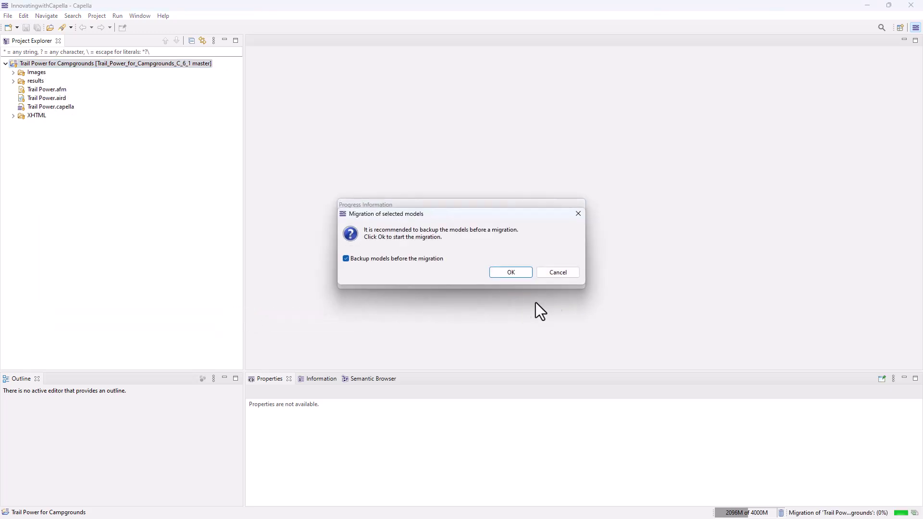
pyautogui.click(516, 271)
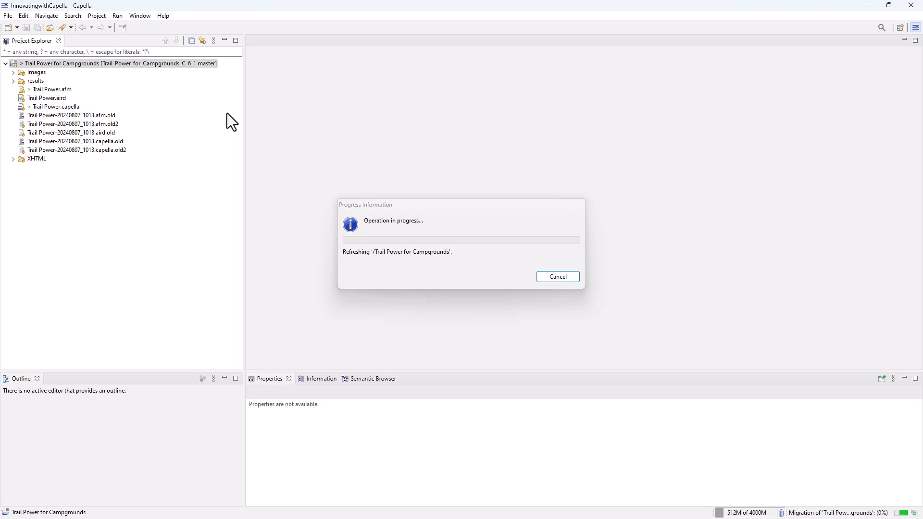
# Show the migrated project's history through Team > Show in History.
pyautogui.rightClick(111, 66)
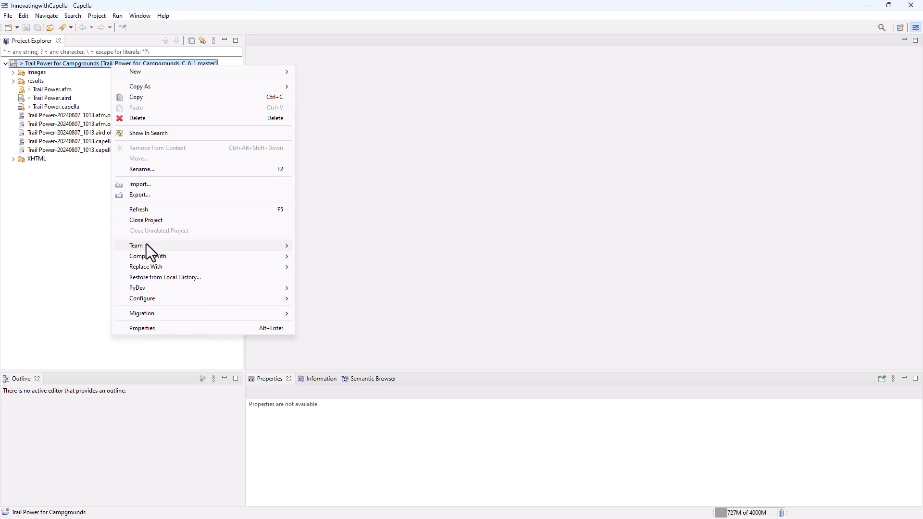
pyautogui.moveTo(147, 247)
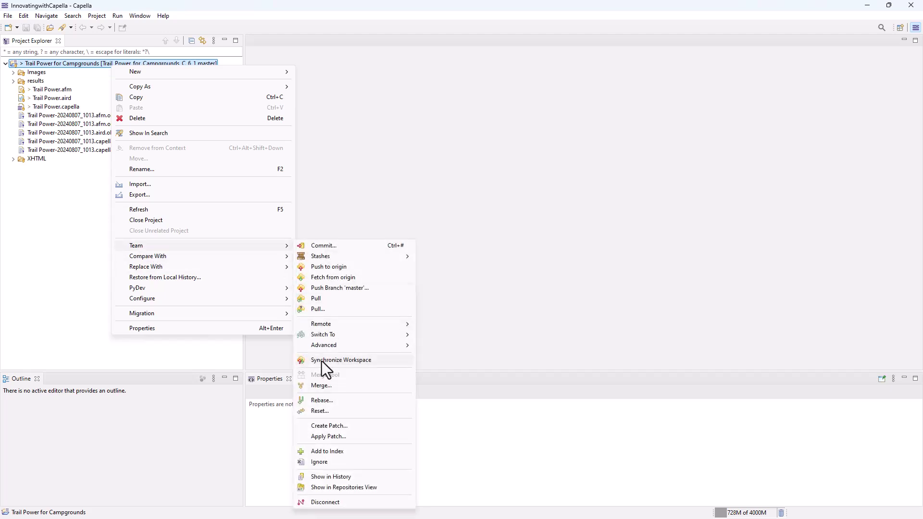
pyautogui.click(321, 478)
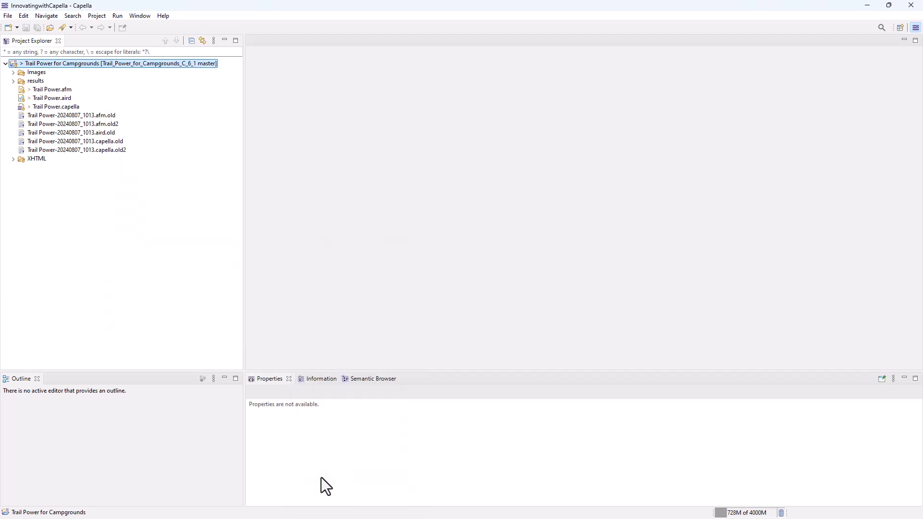